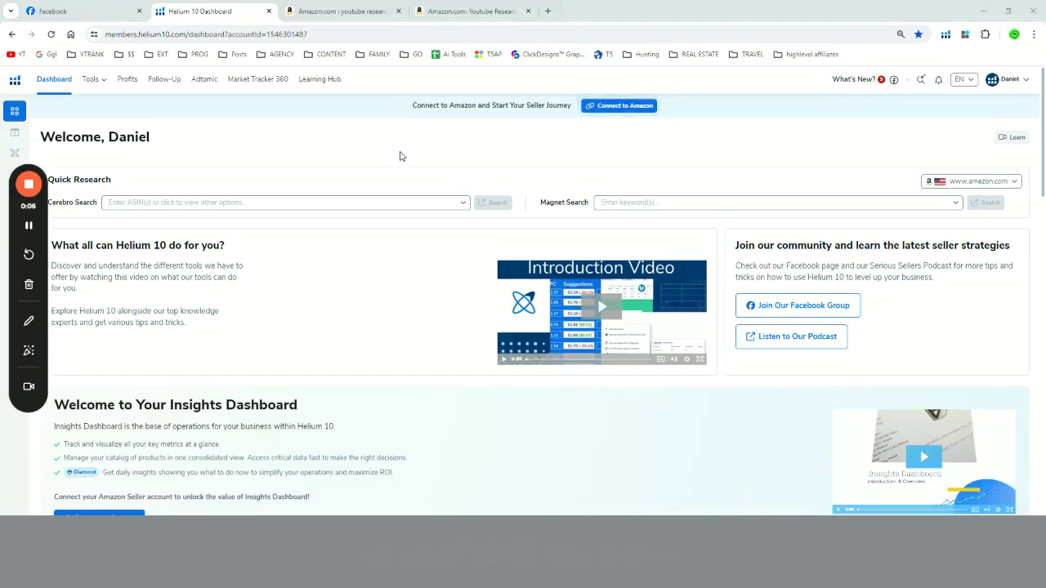
Open the Youtube Research Growth Course Guide listing from the Amazon search results and copy its ASIN from the product details.
click(345, 14)
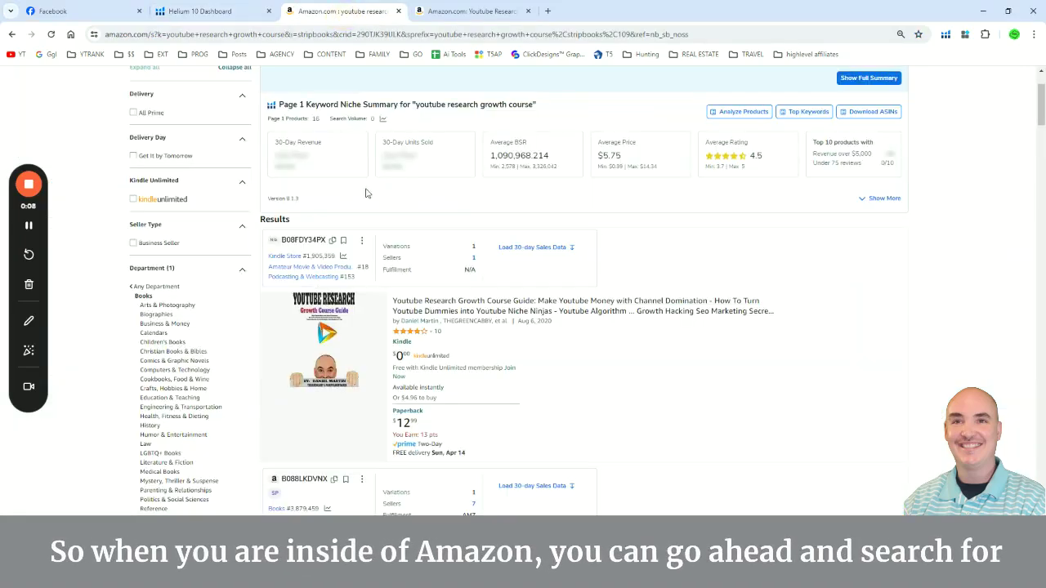
scroll(598, 325, up, 2)
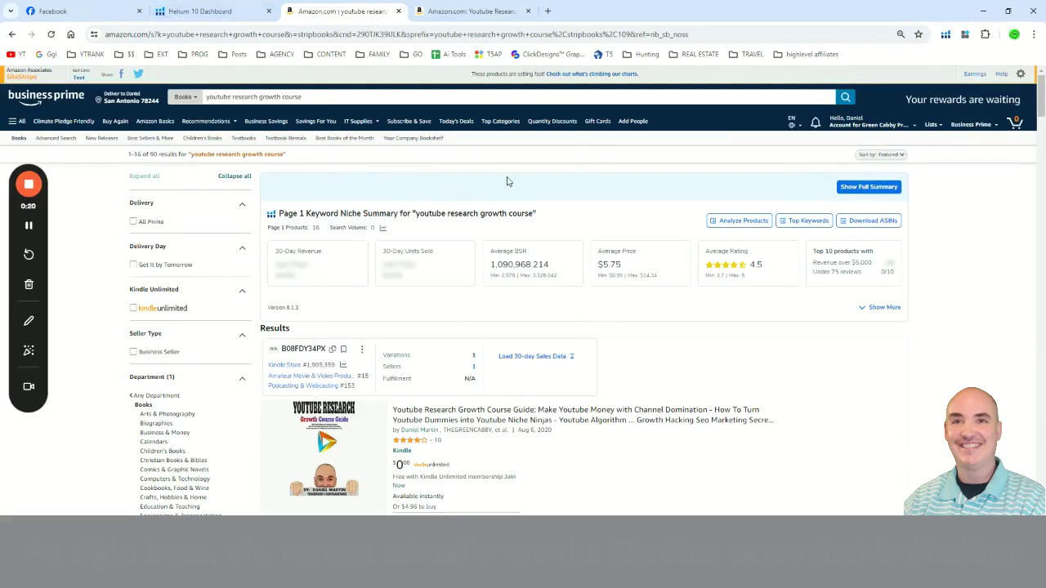
scroll(262, 242, down, 1)
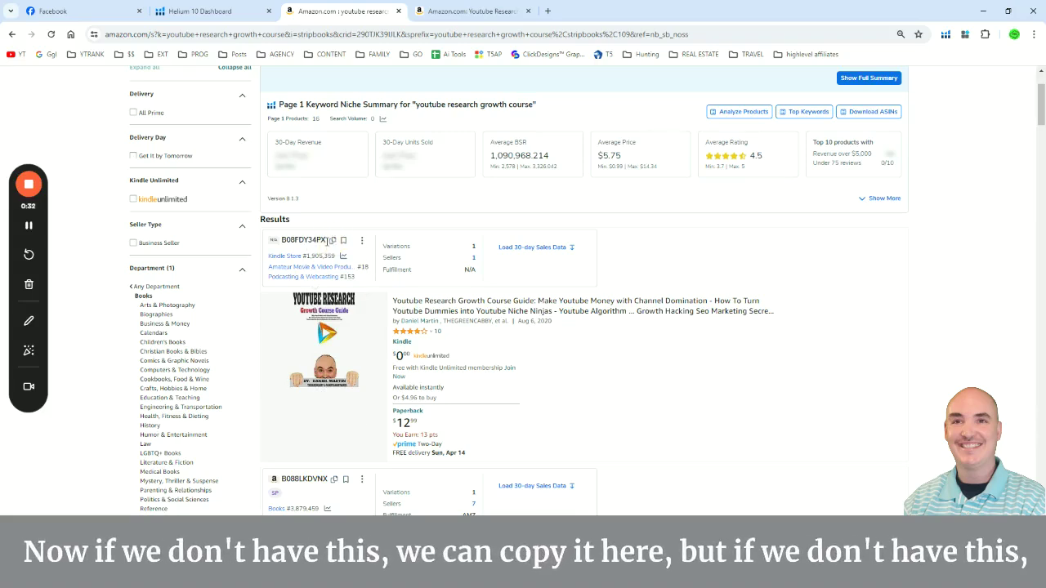
click(413, 303)
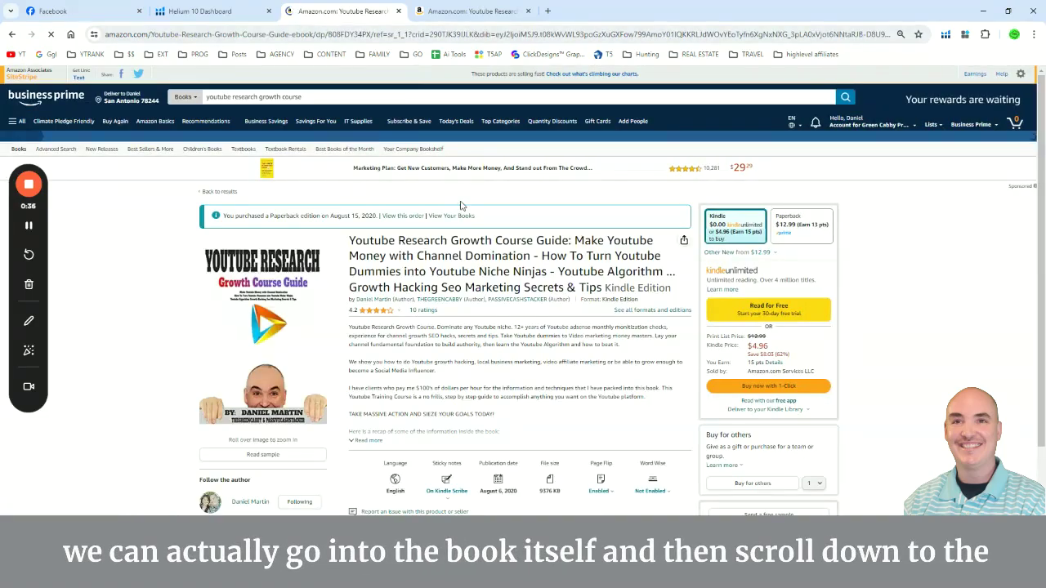
scroll(423, 245, down, 10)
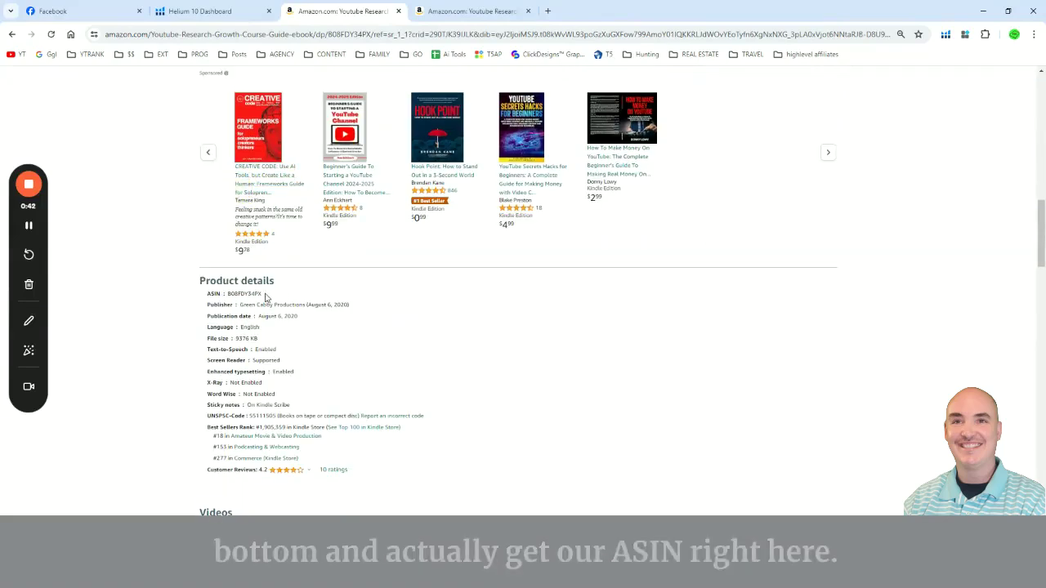
drag(263, 294, 248, 292)
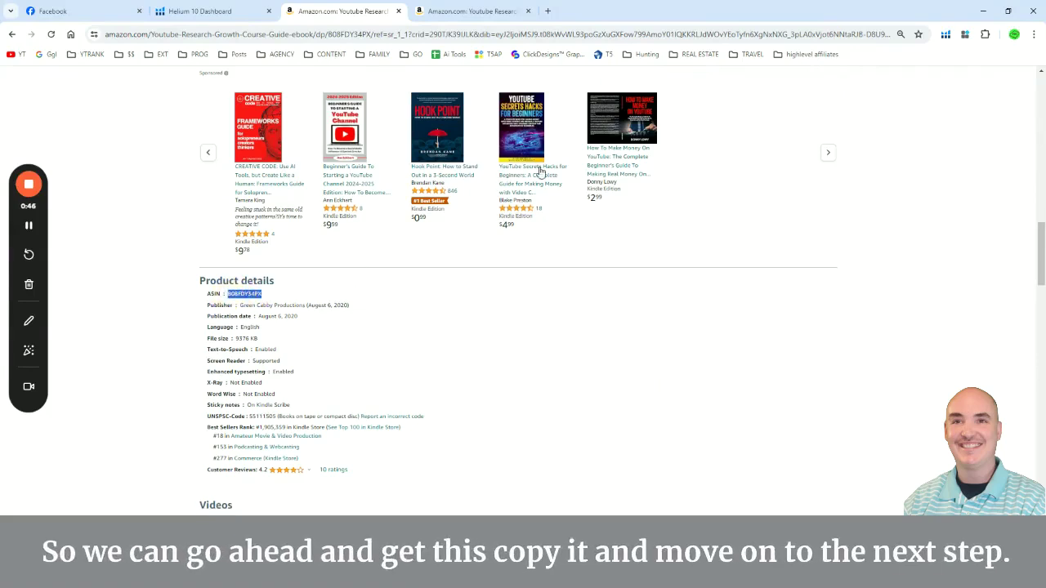
Switch to Helium 10, open Cerebro and run a new keyword search for ASIN B08FDY34PX.
click(201, 11)
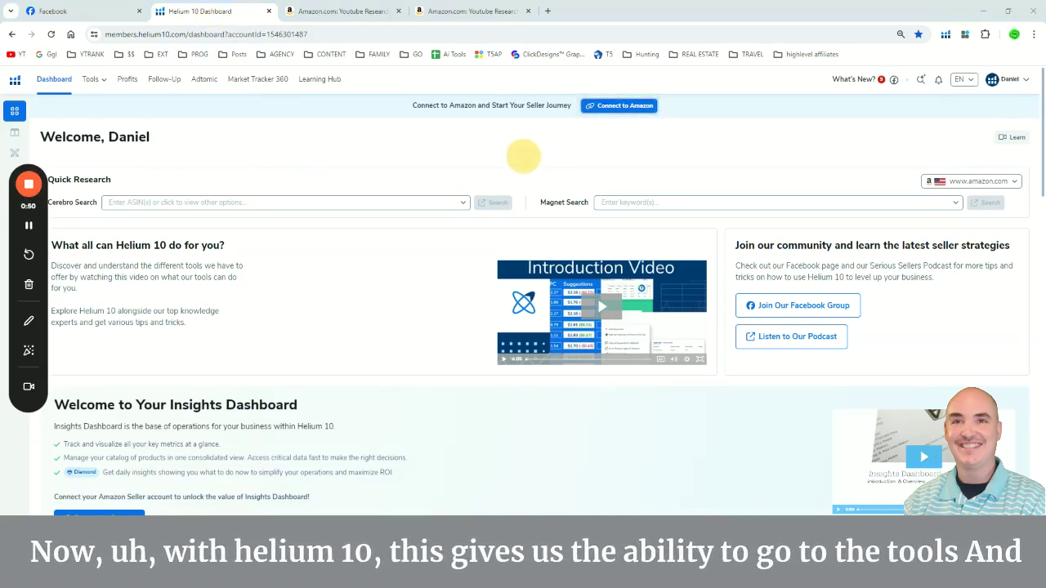
click(93, 79)
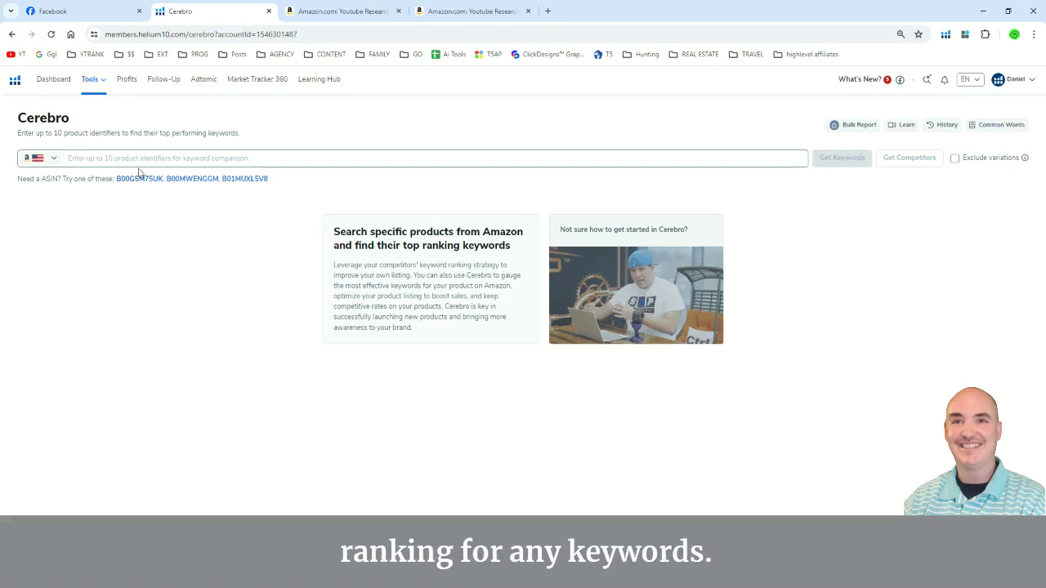
click(145, 157)
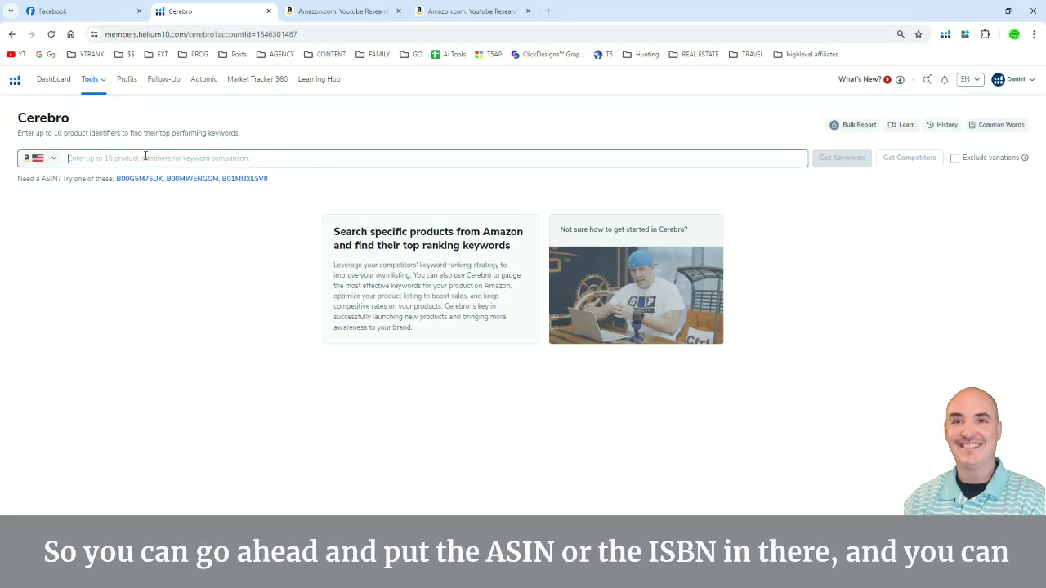
text(B08FDY34PX)
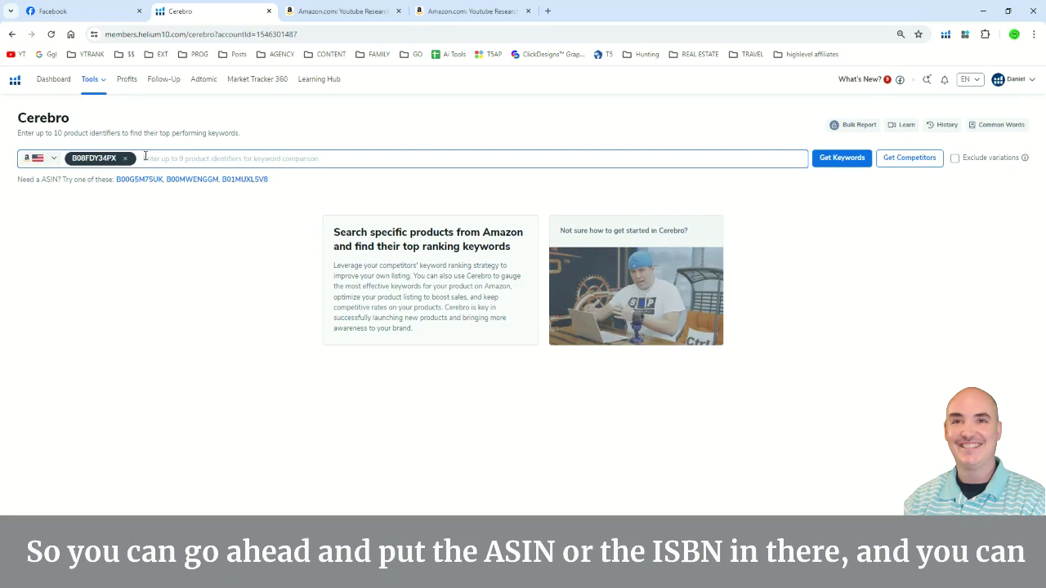
click(844, 158)
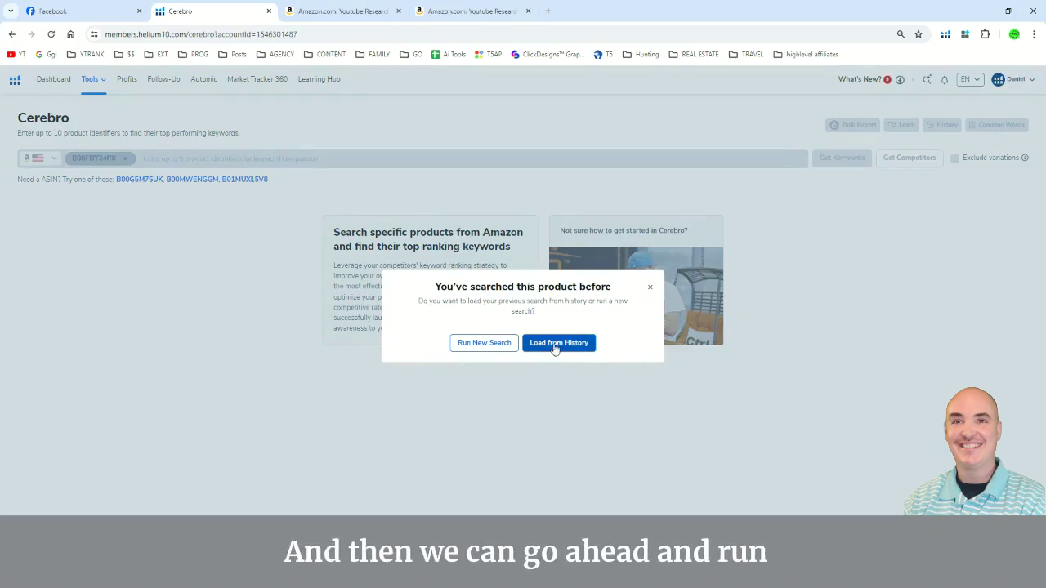
click(485, 342)
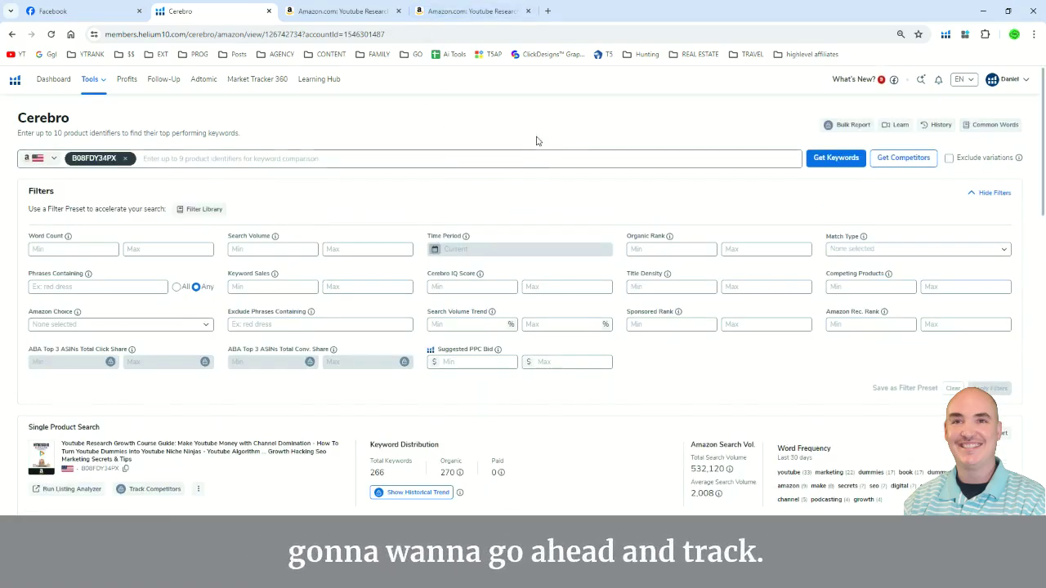
Sort the found keywords by organic rank and widen the keyword phrase column to show the full phrases.
scroll(557, 198, down, 3)
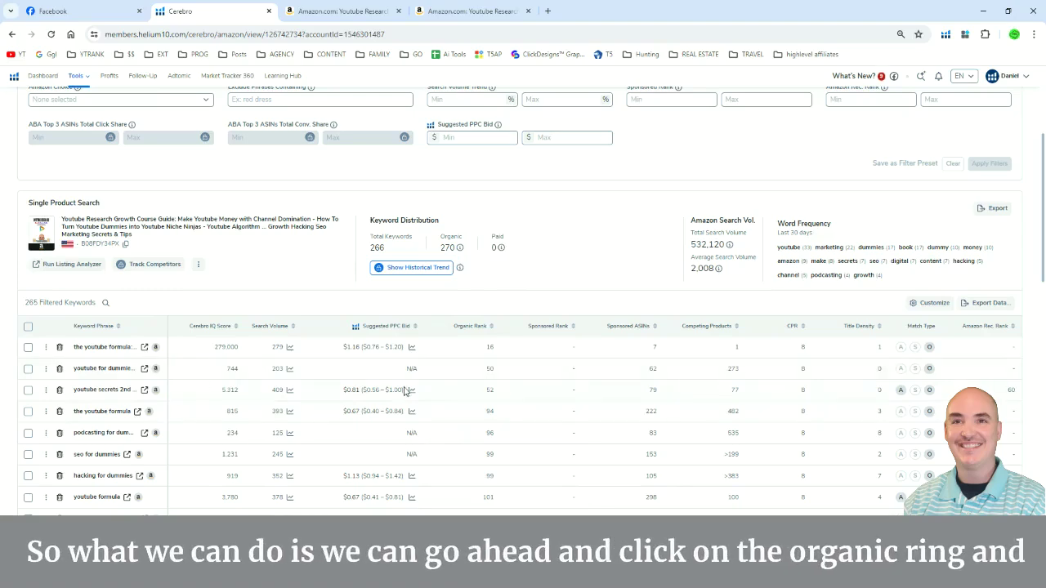
click(470, 327)
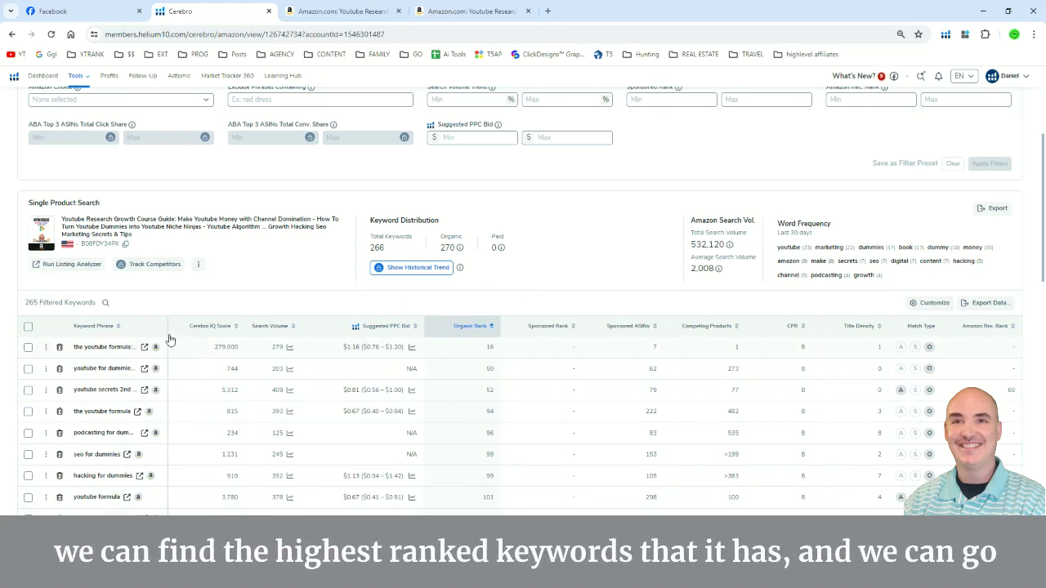
drag(169, 338, 335, 341)
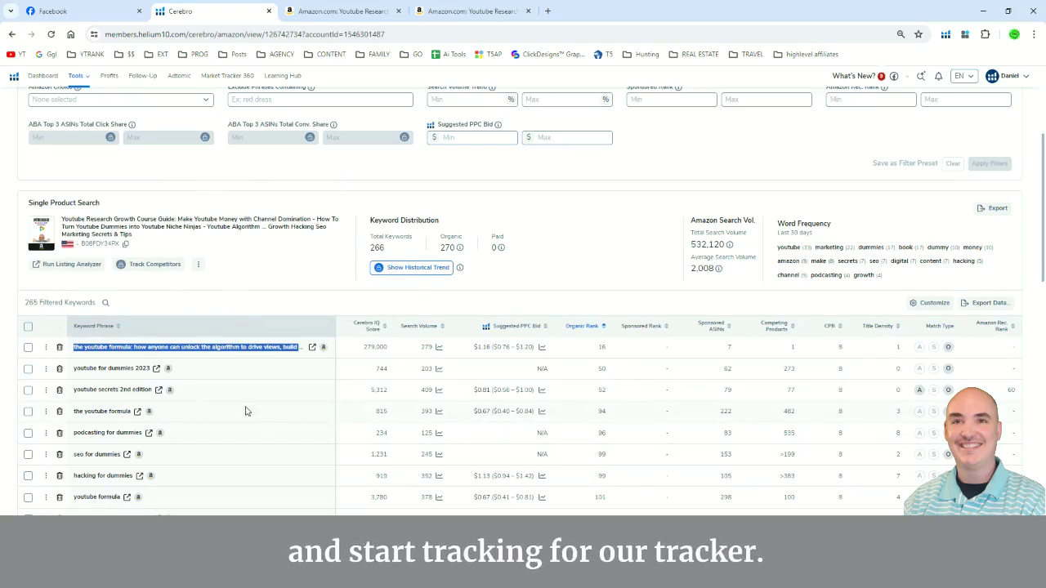
Add youtube for dummies 2023, youtube secrets 2nd edition, the youtube formula, youtube formula and make a youtube channel to the YouTube book in Keyword Tracker.
click(28, 369)
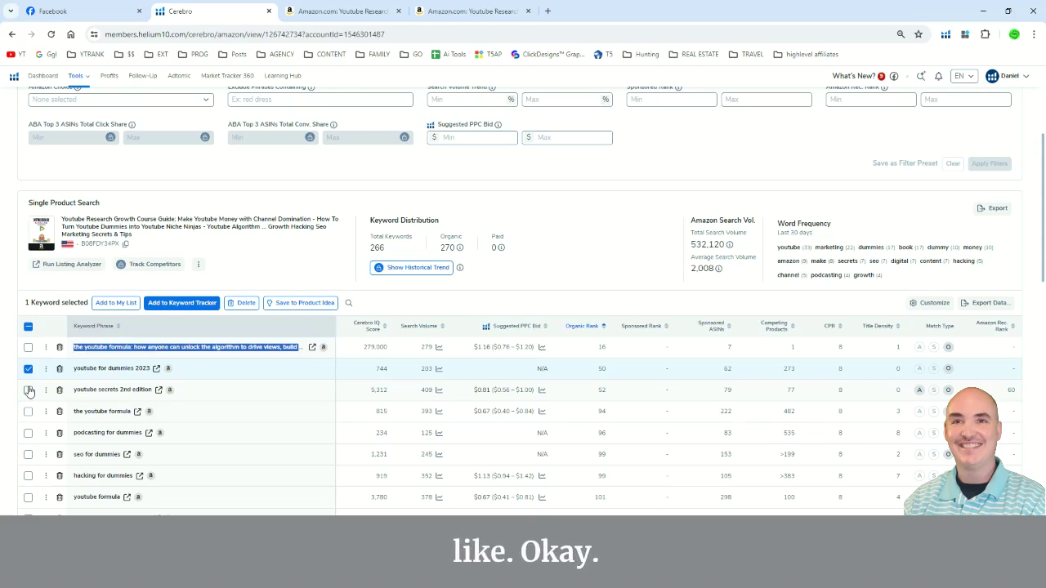
click(28, 391)
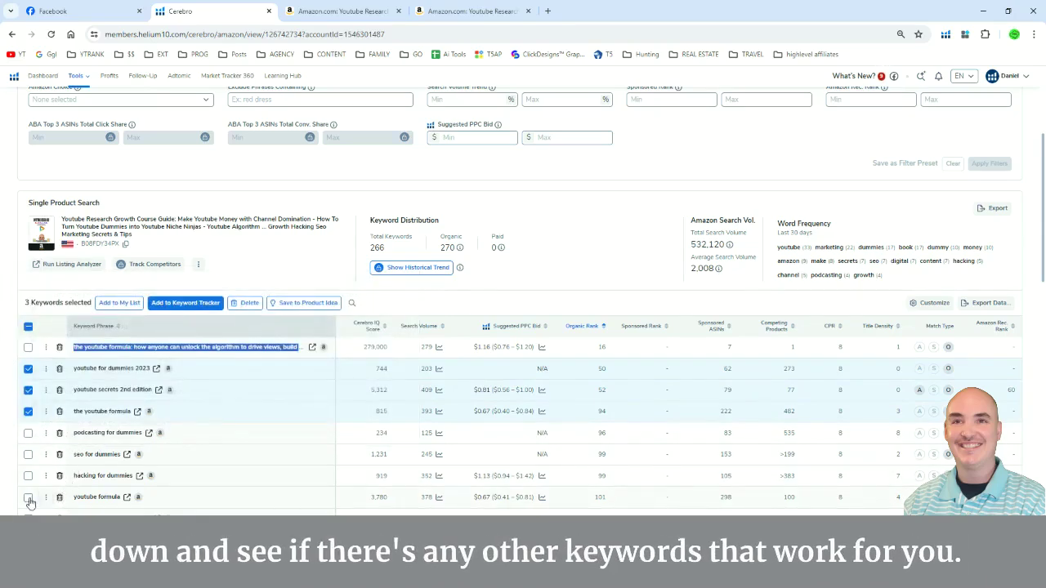
scroll(173, 445, down, 1)
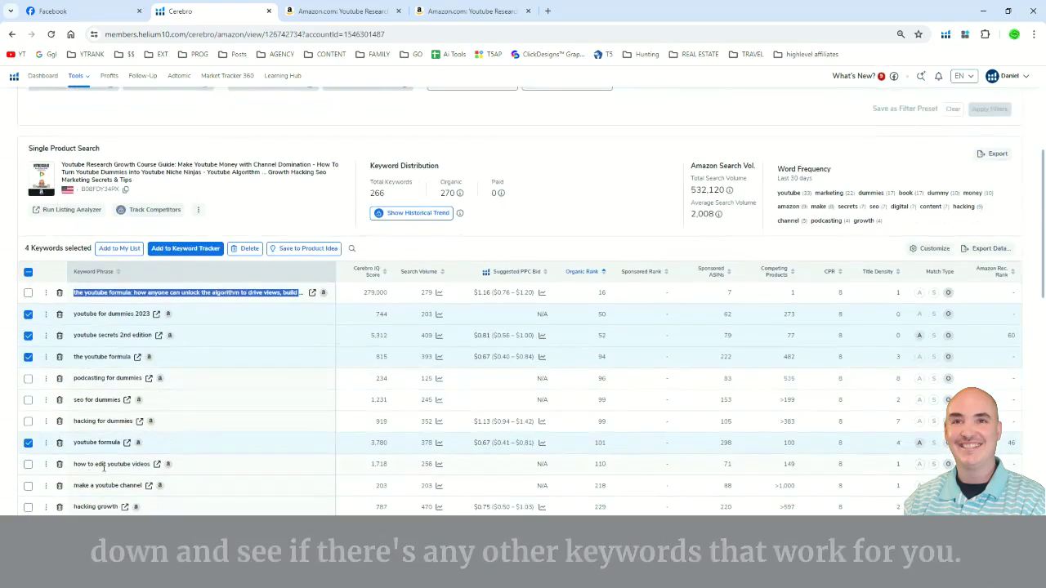
click(28, 486)
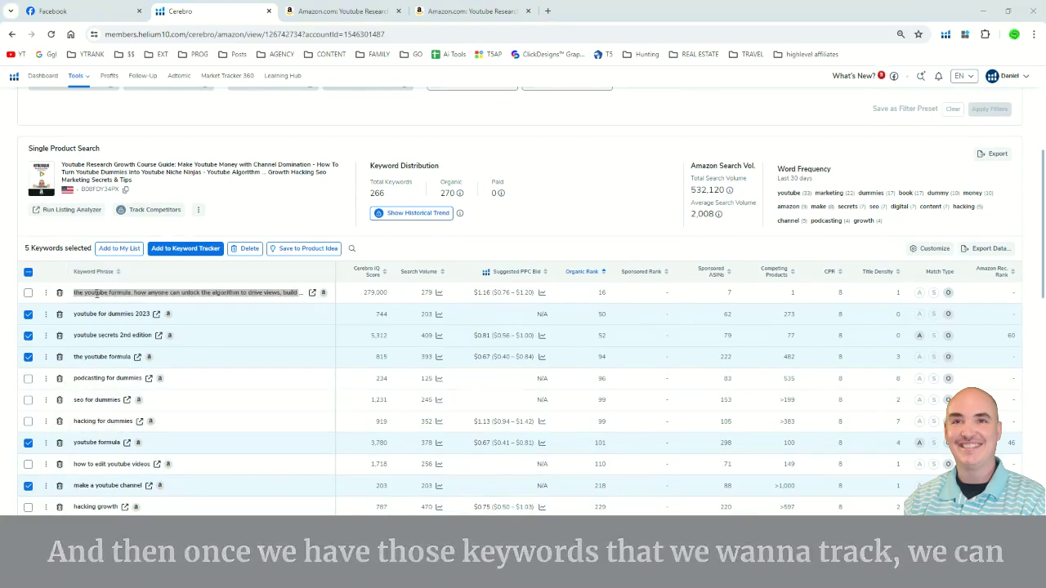
click(193, 252)
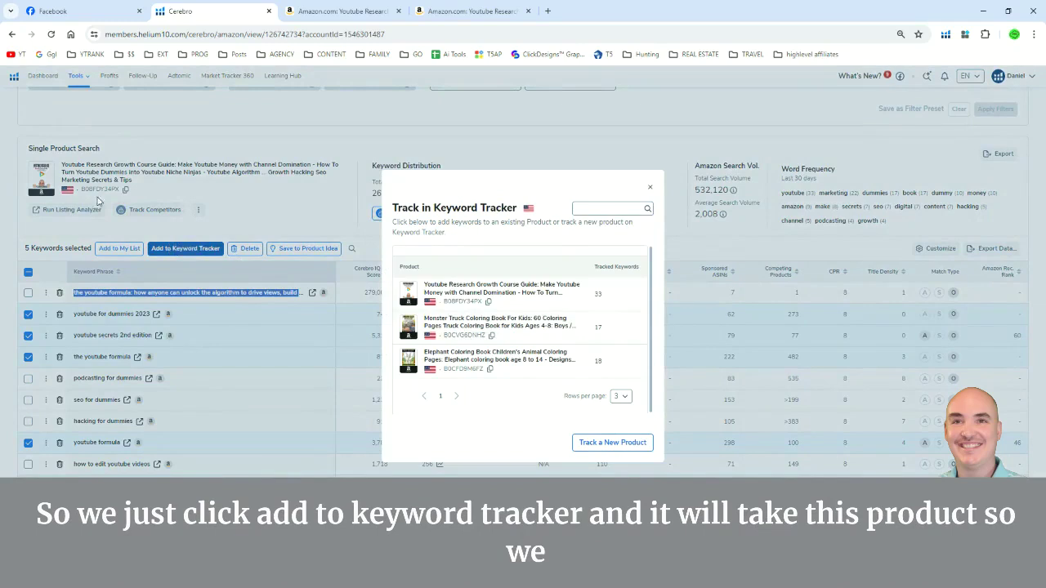
click(485, 292)
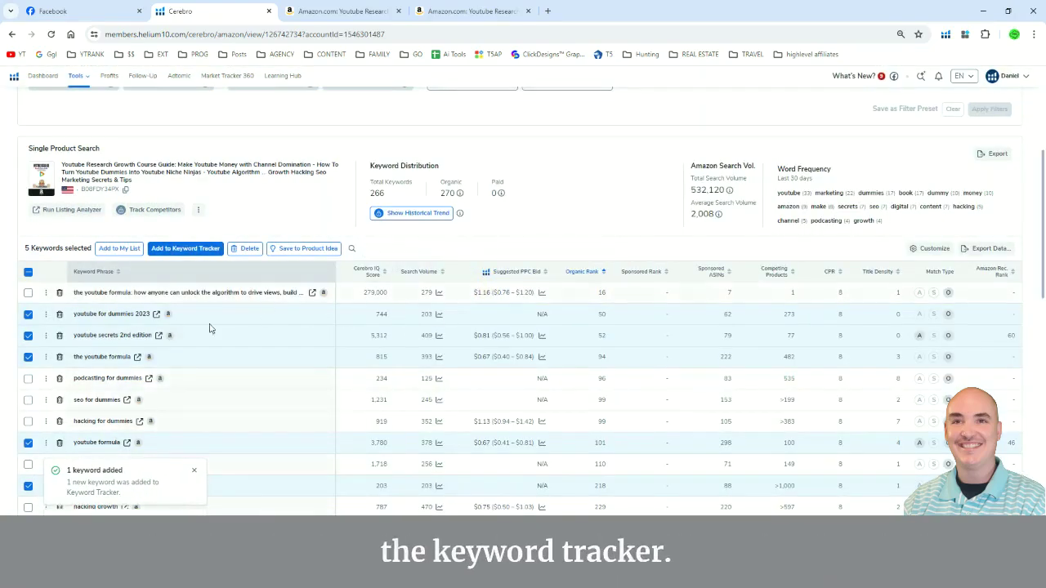
Open Keyword Tracker and expand the tracked keywords of the Elephant Coloring Book product.
scroll(132, 238, up, 1)
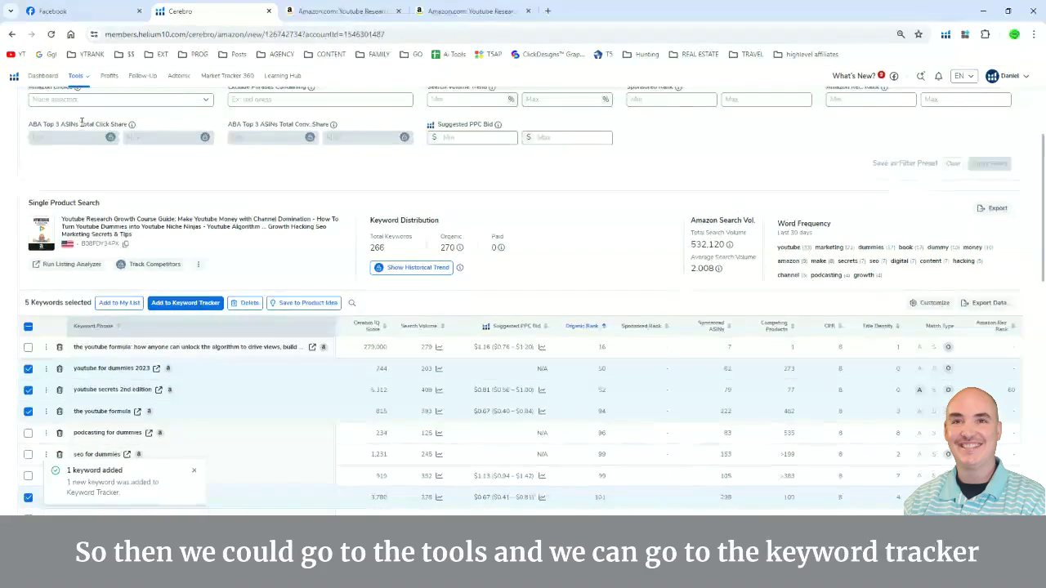
click(81, 76)
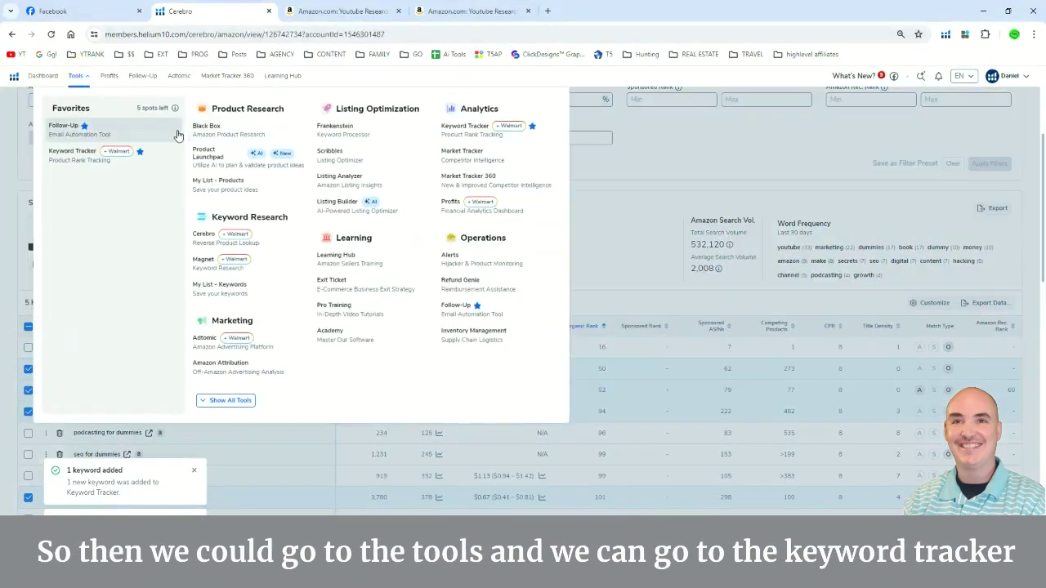
click(453, 128)
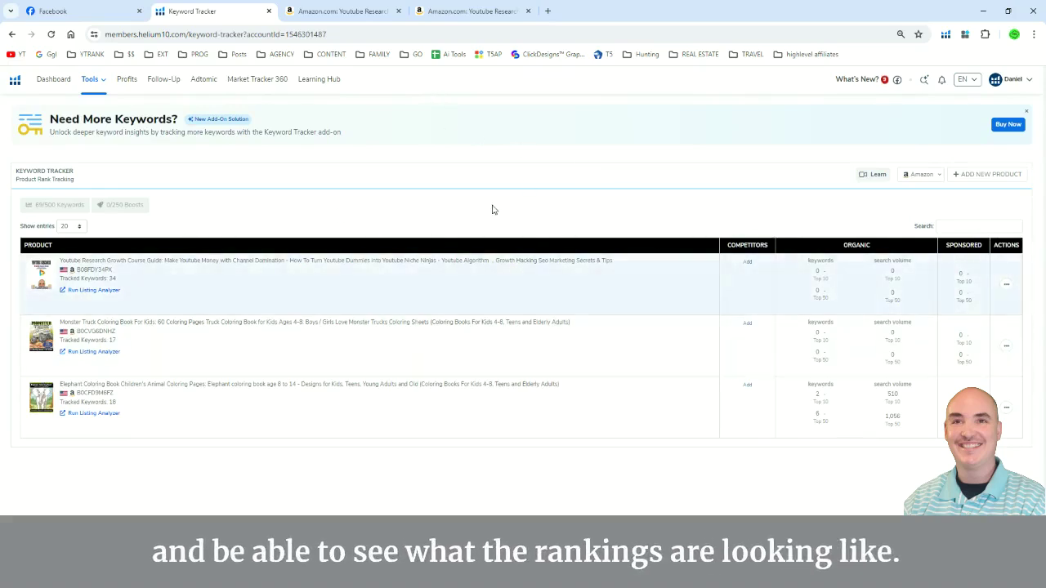
click(103, 385)
scroll(456, 262, down, 3)
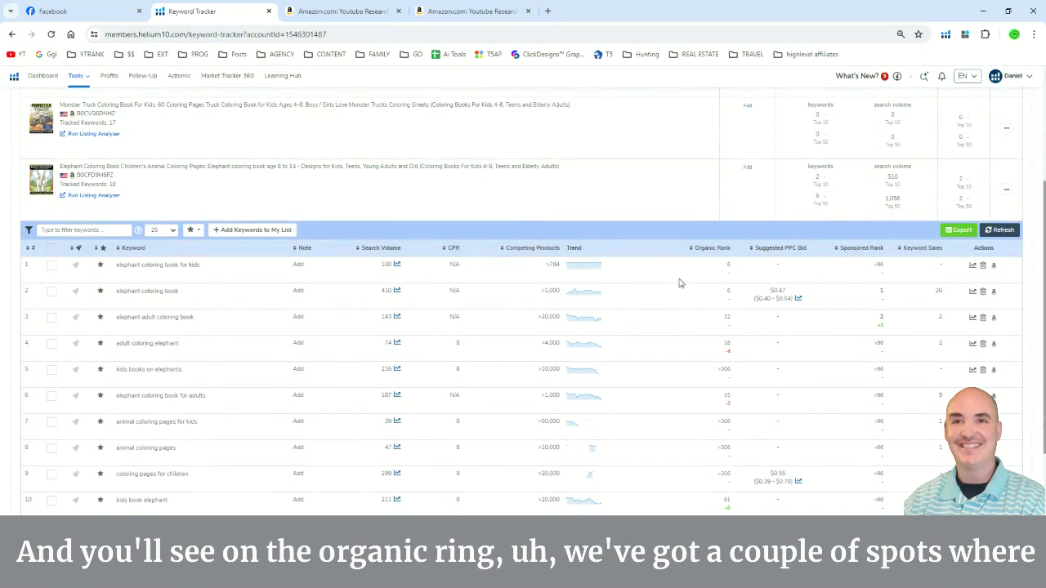
Examine the organic ranks and rank changes of the elephant book's tracked keywords, including elephant coloring book and kids book elephant.
key(ctrl+plus)
key(ctrl+plus)
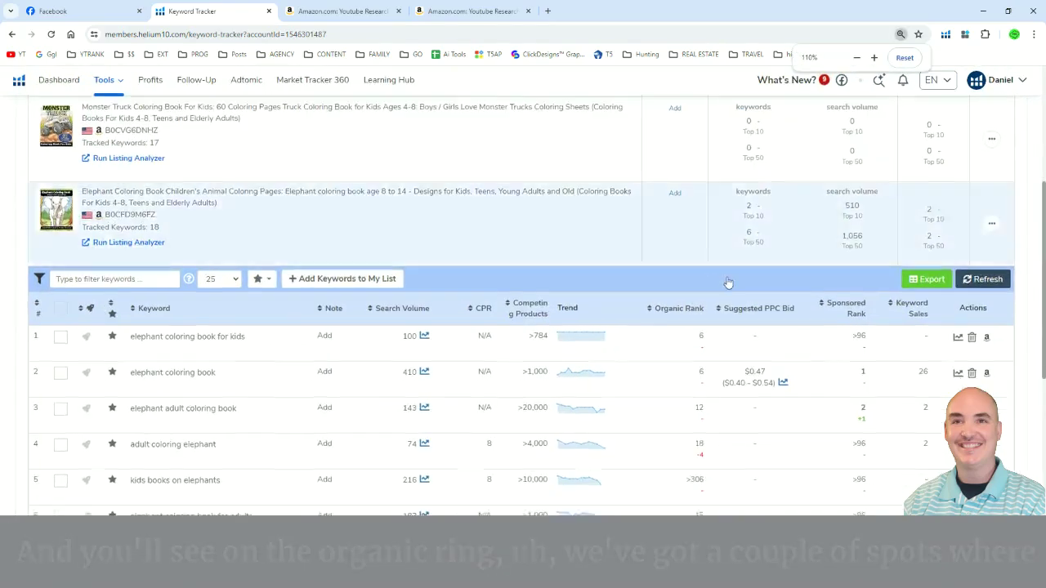
scroll(385, 270, down, 1)
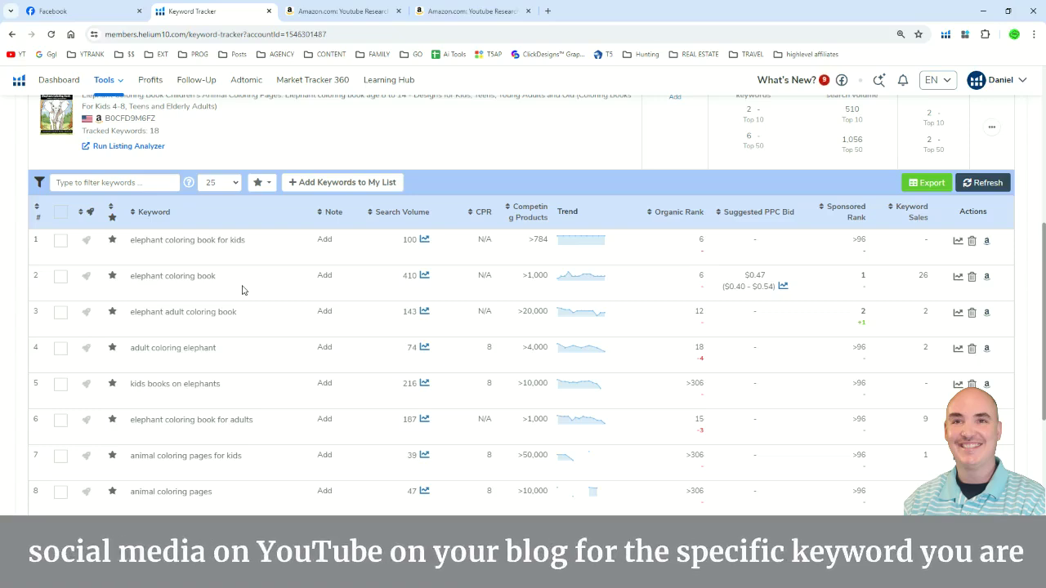
drag(237, 278, 123, 280)
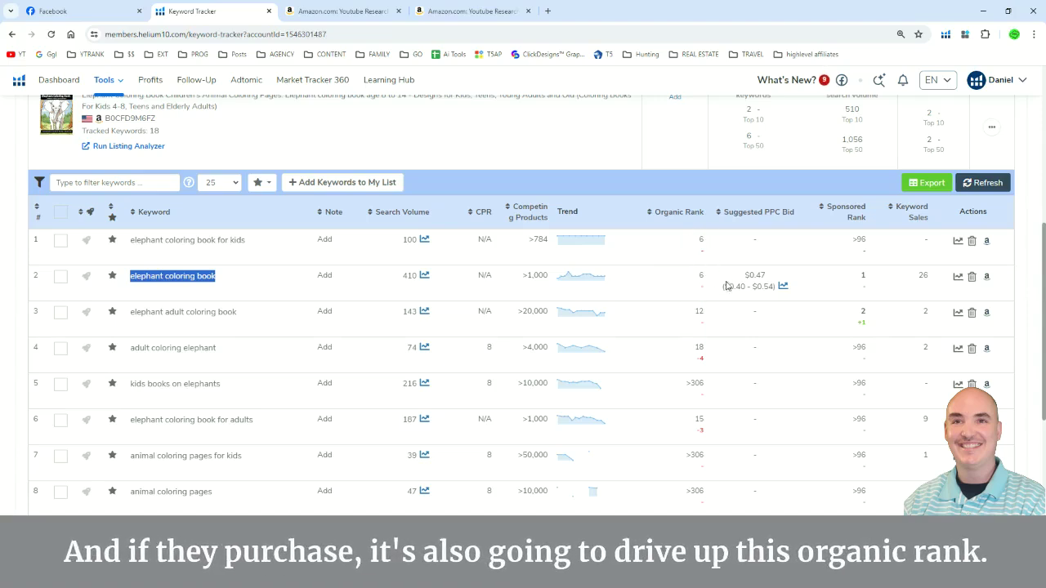
scroll(717, 327, down, 3)
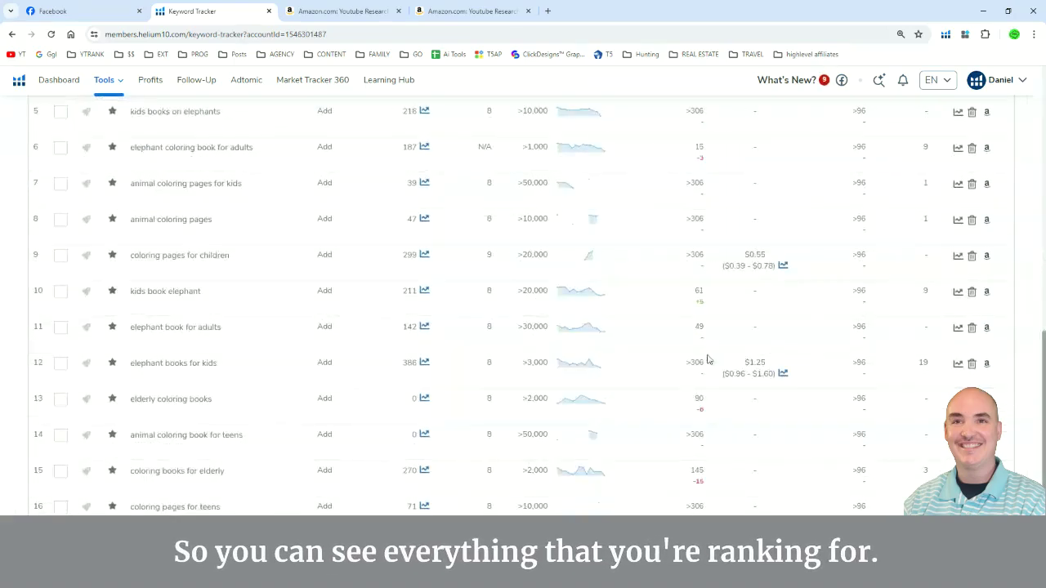
scroll(708, 360, down, 2)
scroll(715, 327, up, 2)
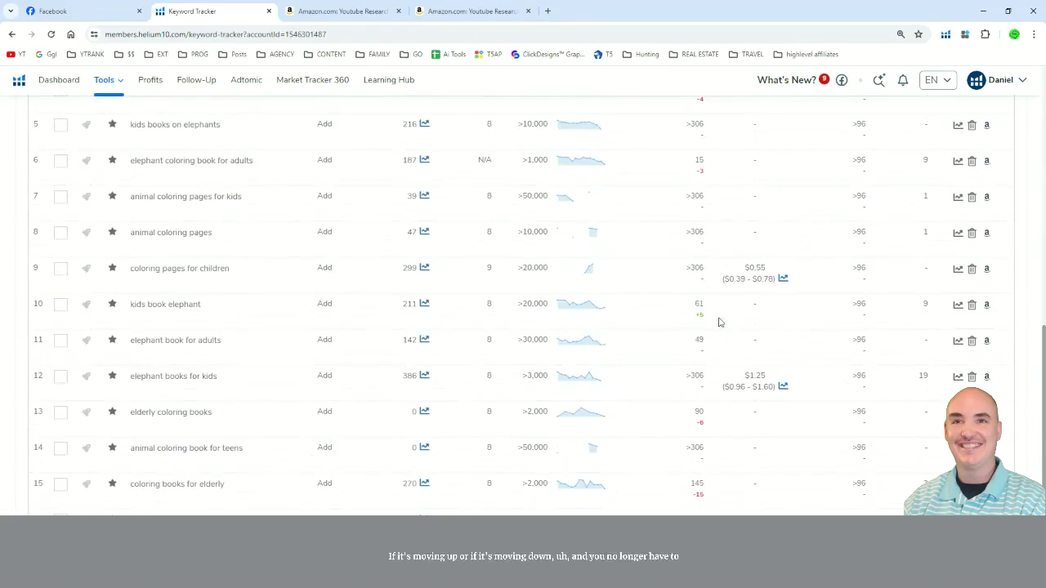
double_click(697, 314)
scroll(699, 311, up, 1)
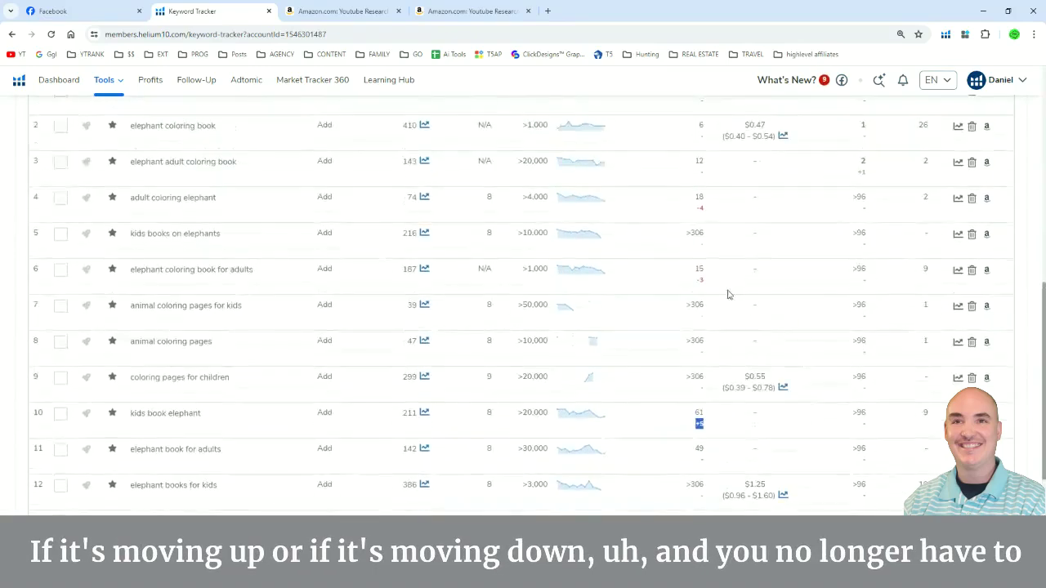
double_click(693, 280)
scroll(735, 280, up, 1)
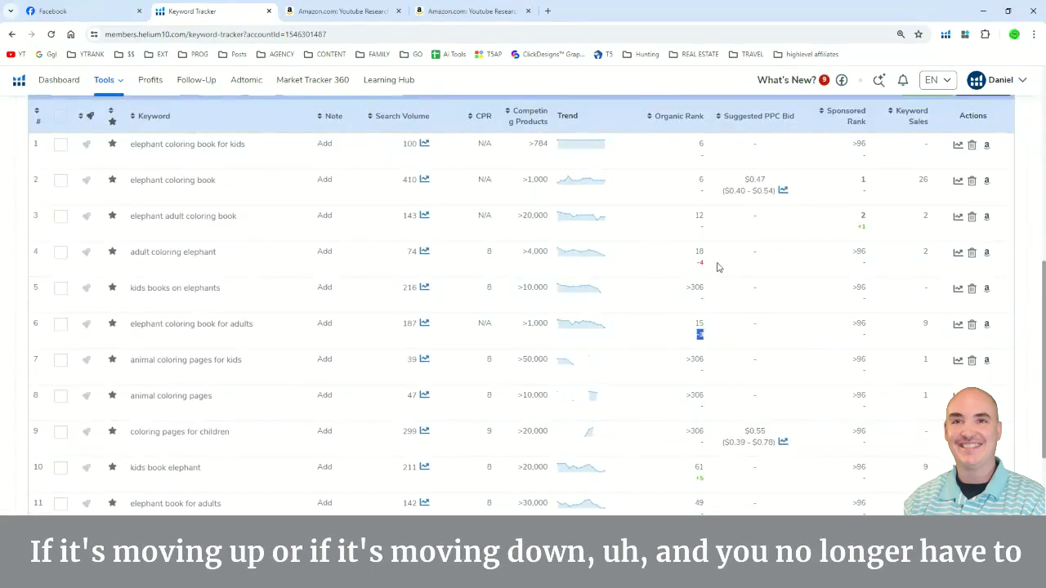
double_click(698, 262)
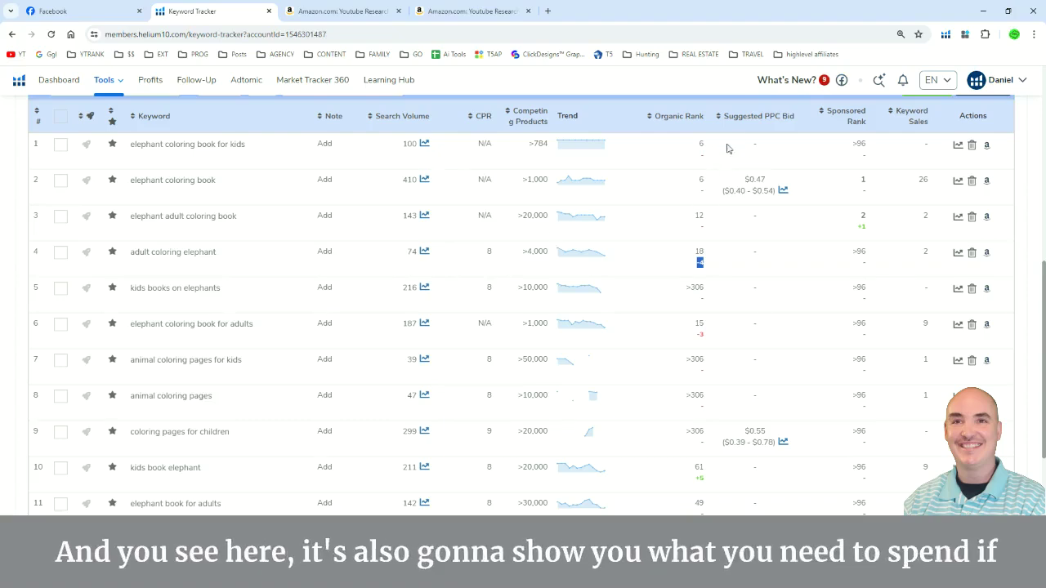
Review the suggested PPC bids for the keywords elephant coloring book and coloring pages for children.
drag(738, 181, 801, 215)
mouse_move(746, 126)
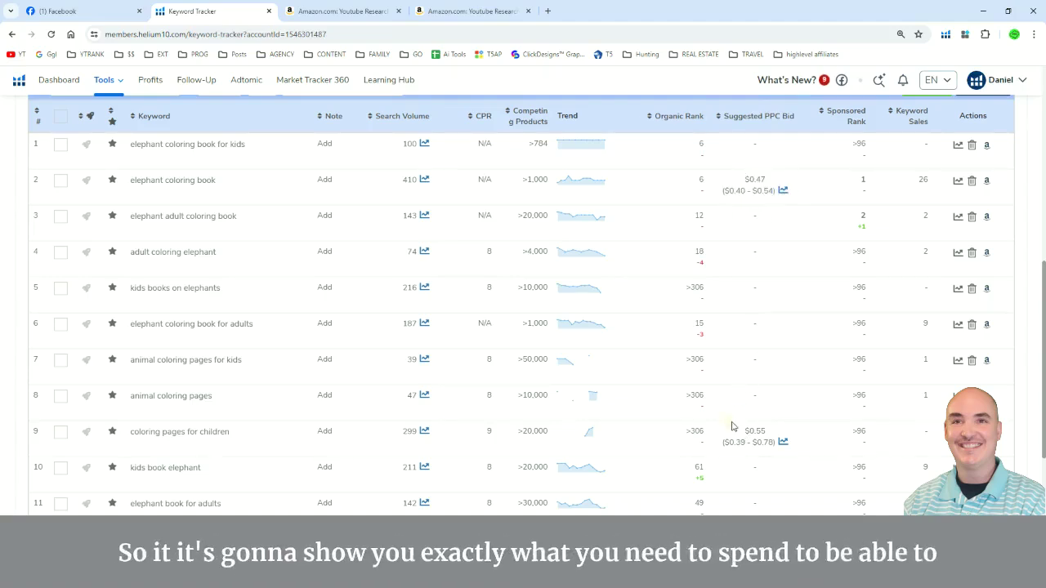
drag(730, 426, 777, 445)
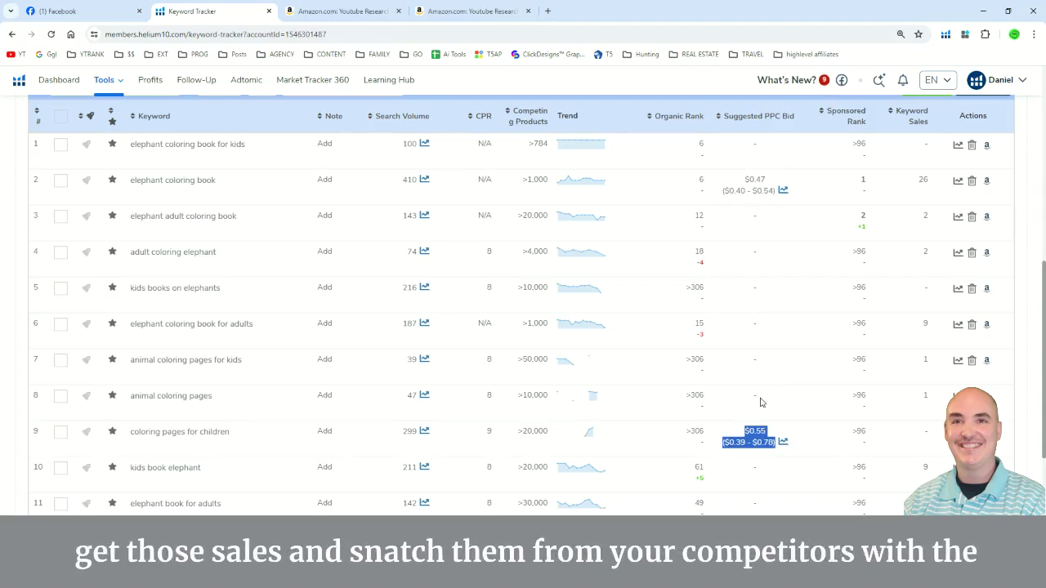
scroll(689, 396, up, 2)
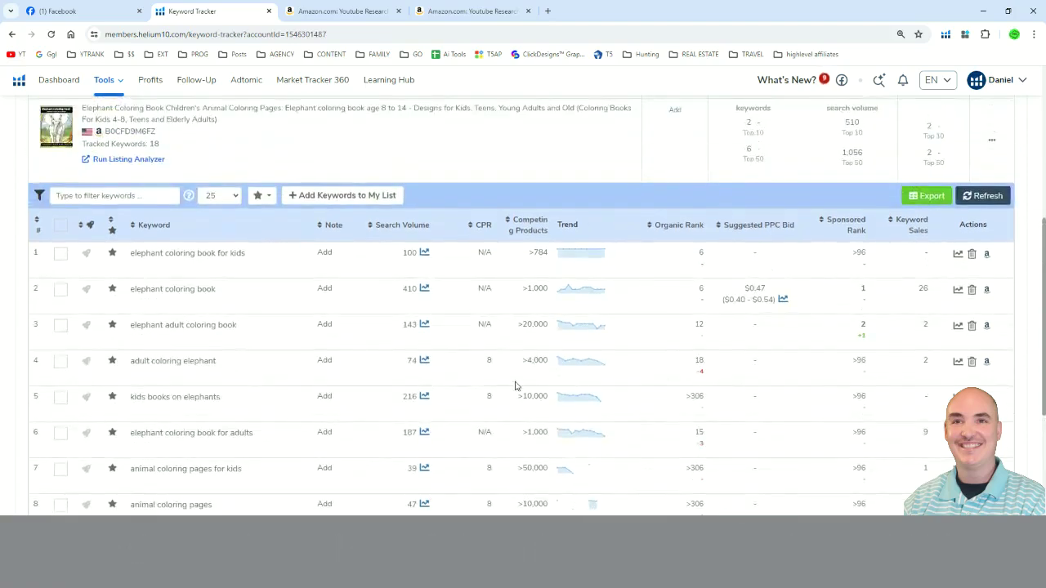
scroll(551, 439, up, 1)
scroll(551, 439, up, 1)
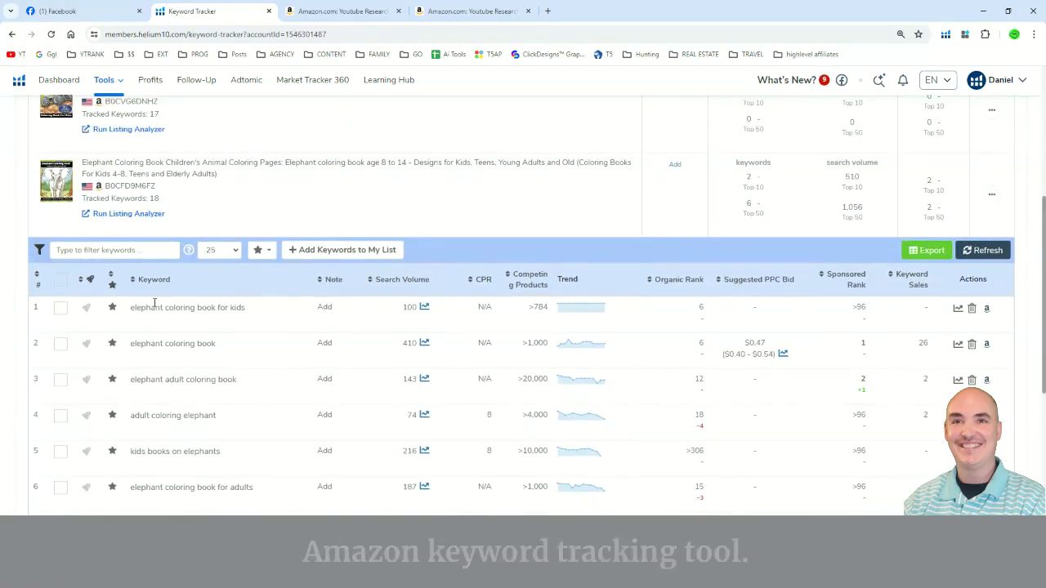